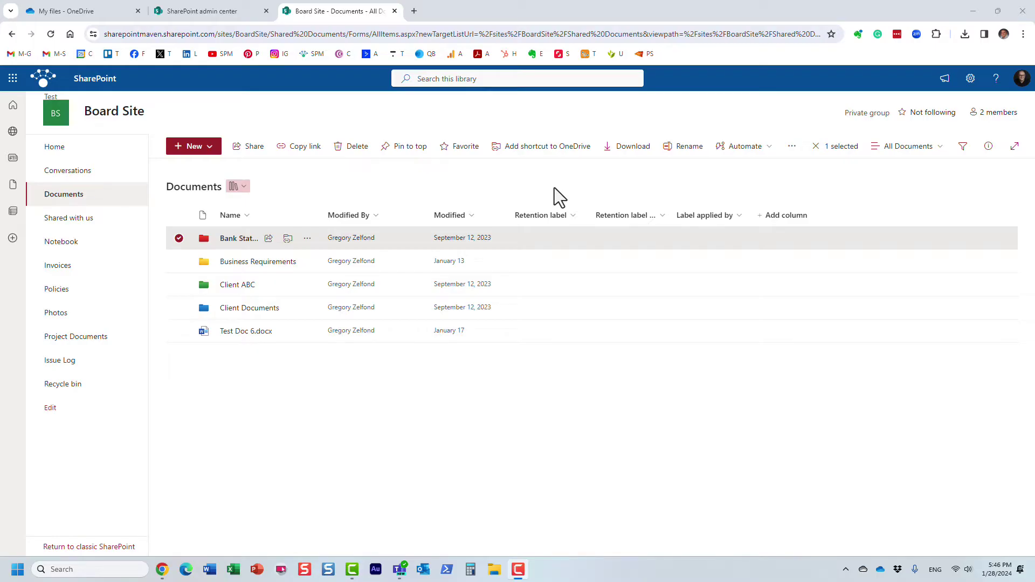
Clear the Bank Statements folder selection in the Board Site library.
left_click(179, 238)
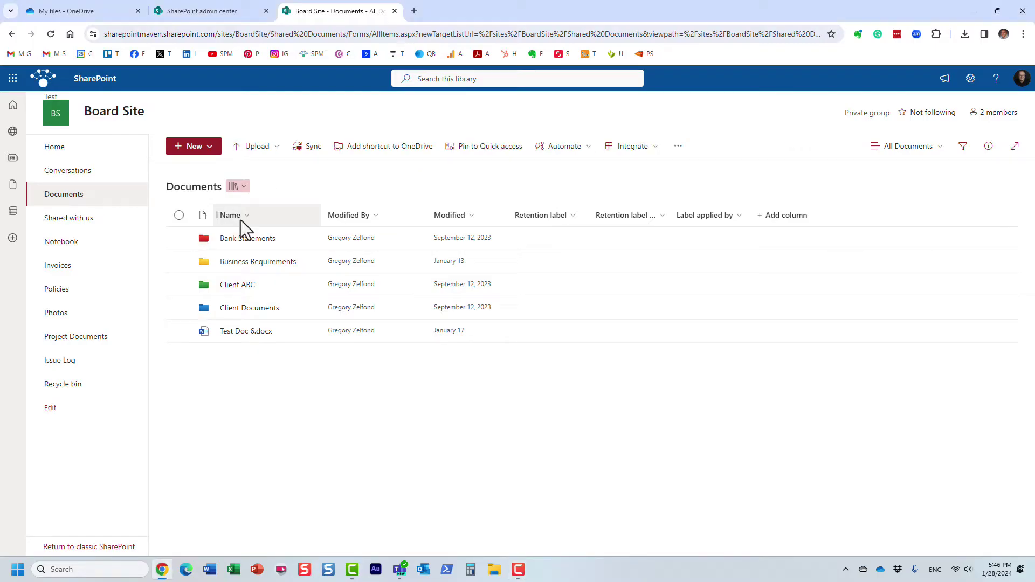
Start a 'Contract' file request on the OneDrive Documents folder, then cancel it.
left_click(73, 11)
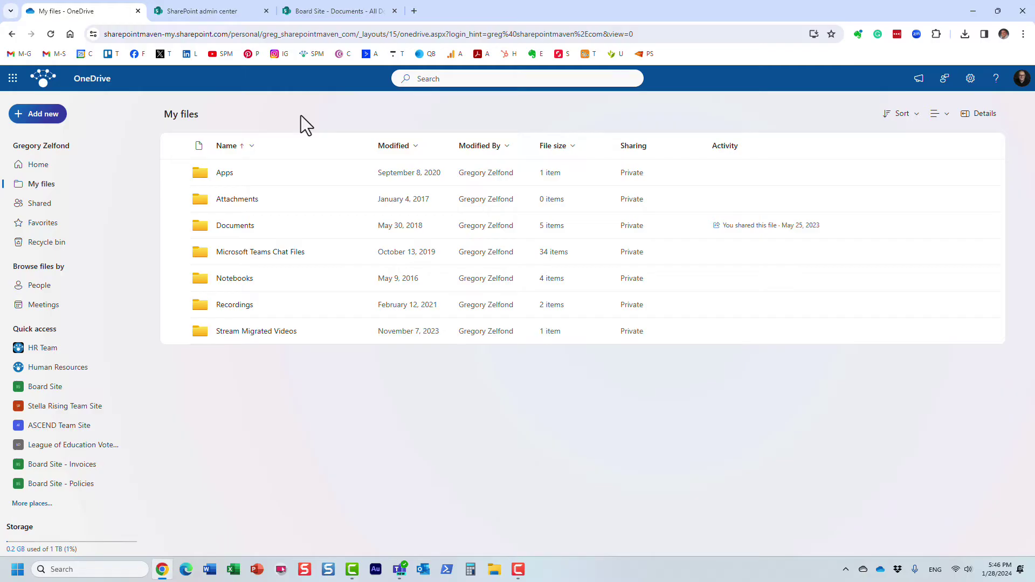
left_click(178, 226)
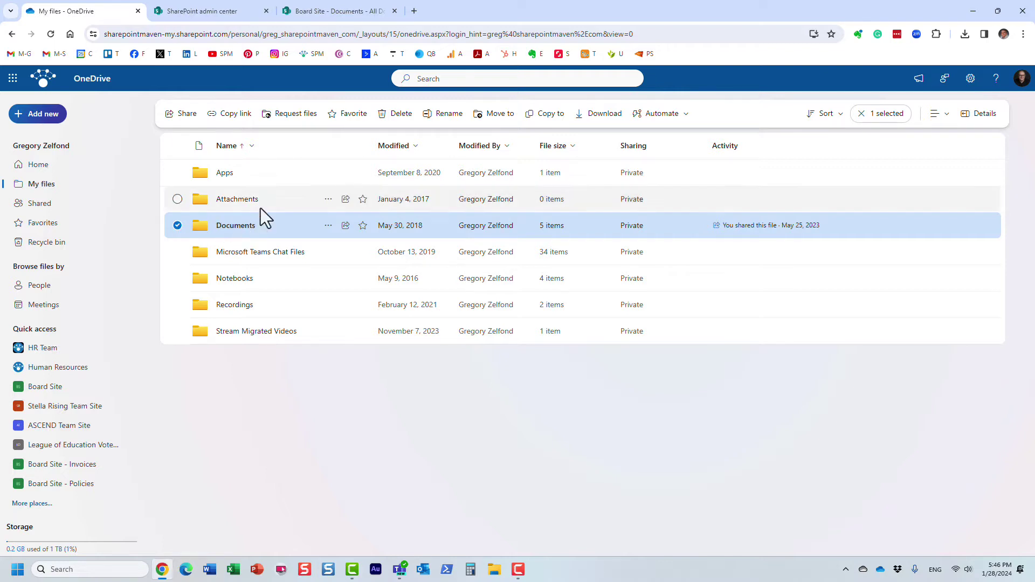
left_click(296, 121)
type("Contract")
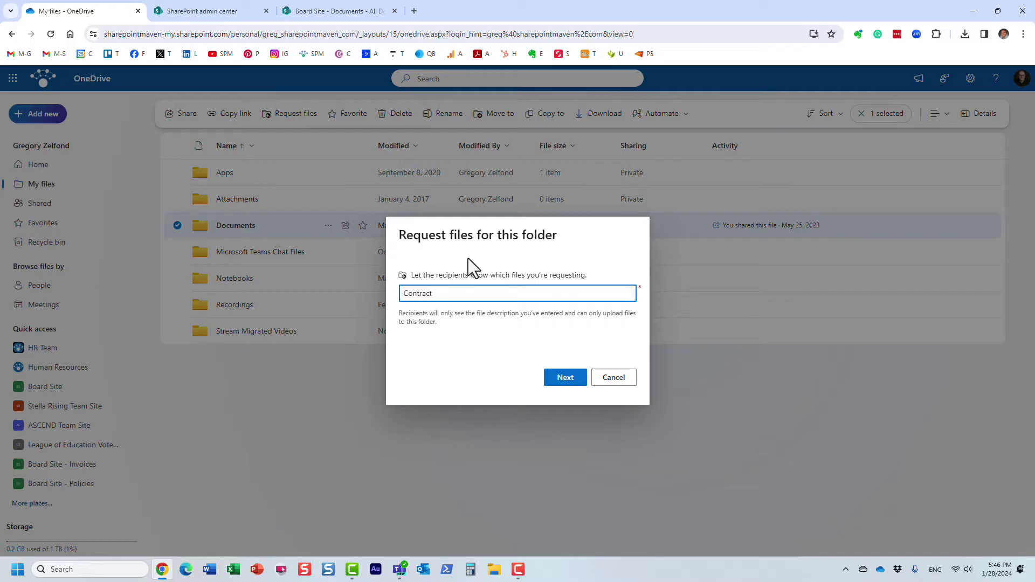
left_click(609, 378)
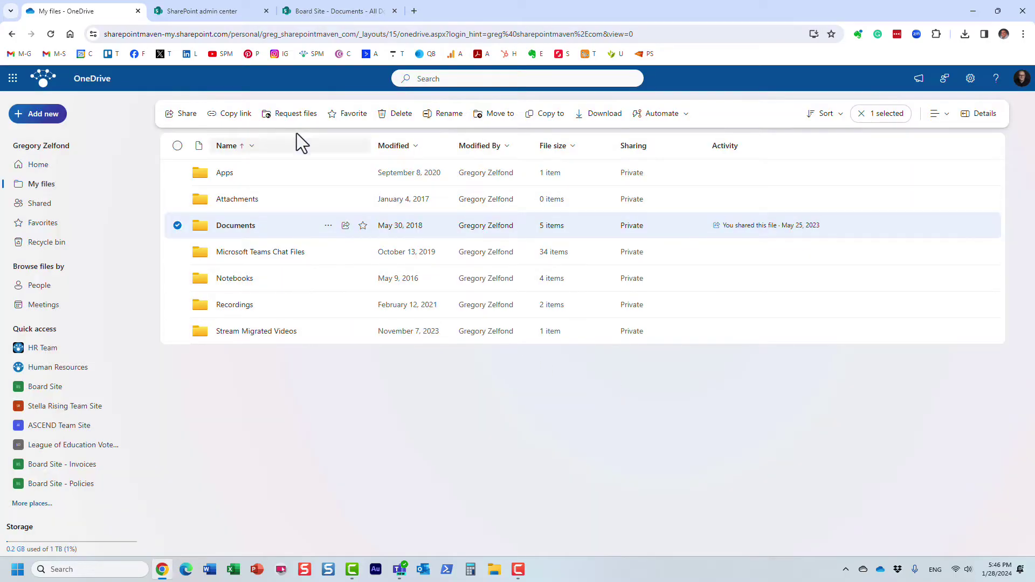
left_click(343, 14)
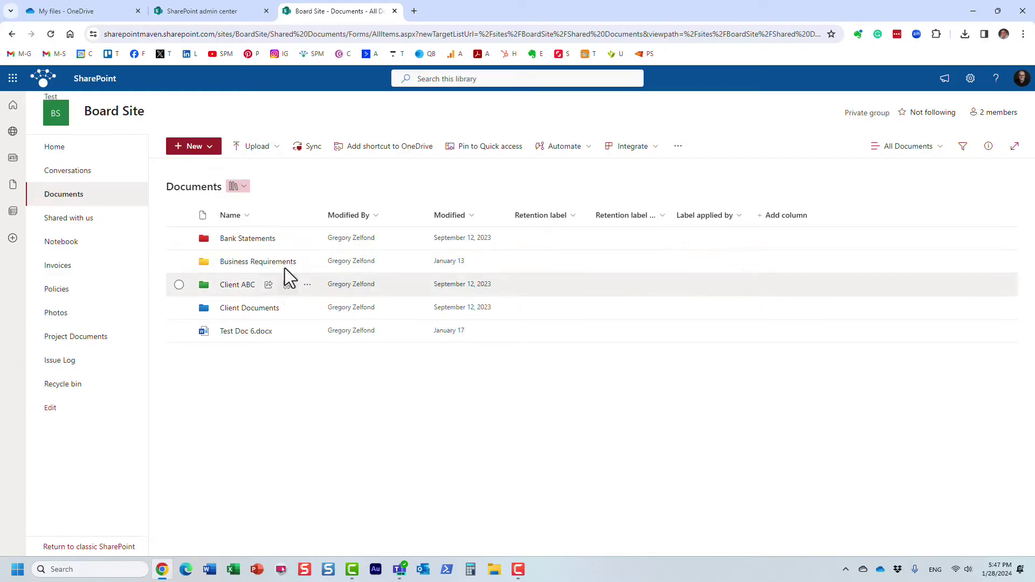
left_click(179, 239)
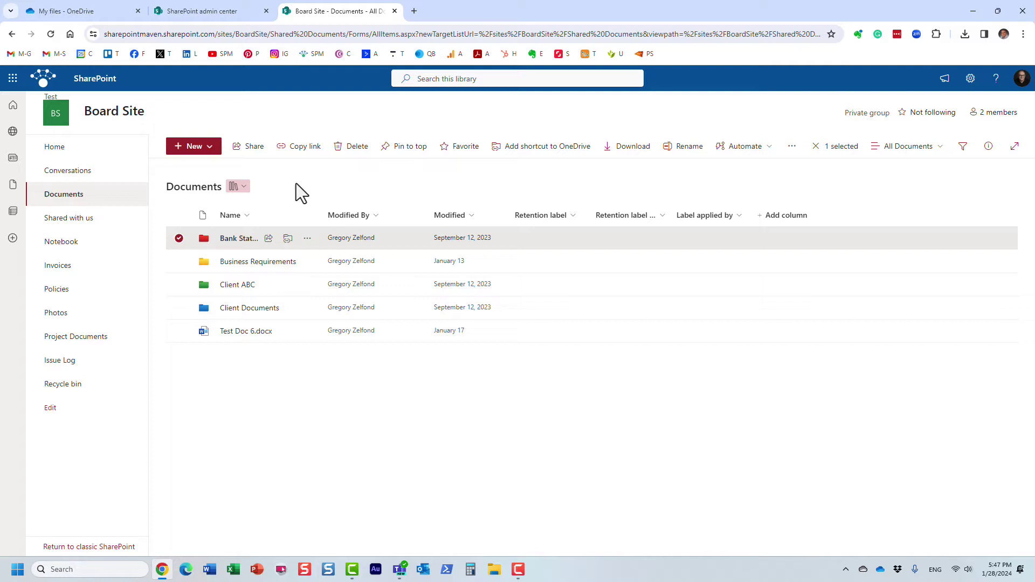
left_click(795, 152)
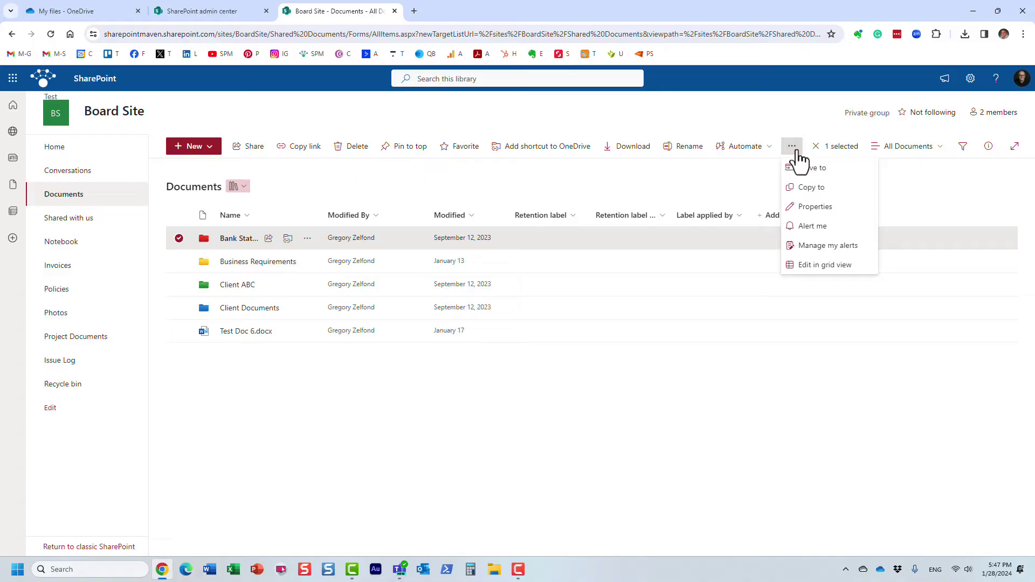
left_click(732, 120)
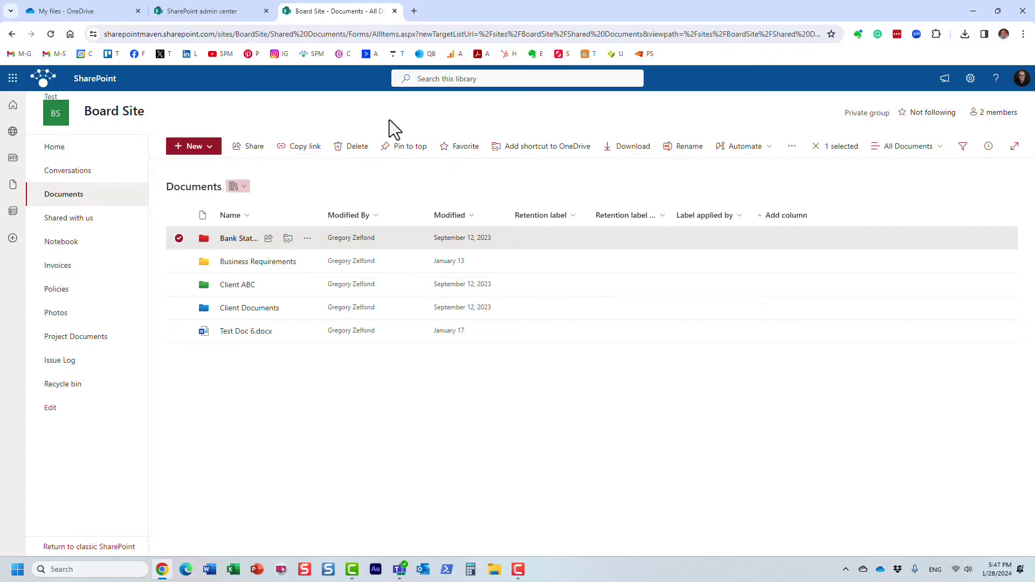
left_click(75, 10)
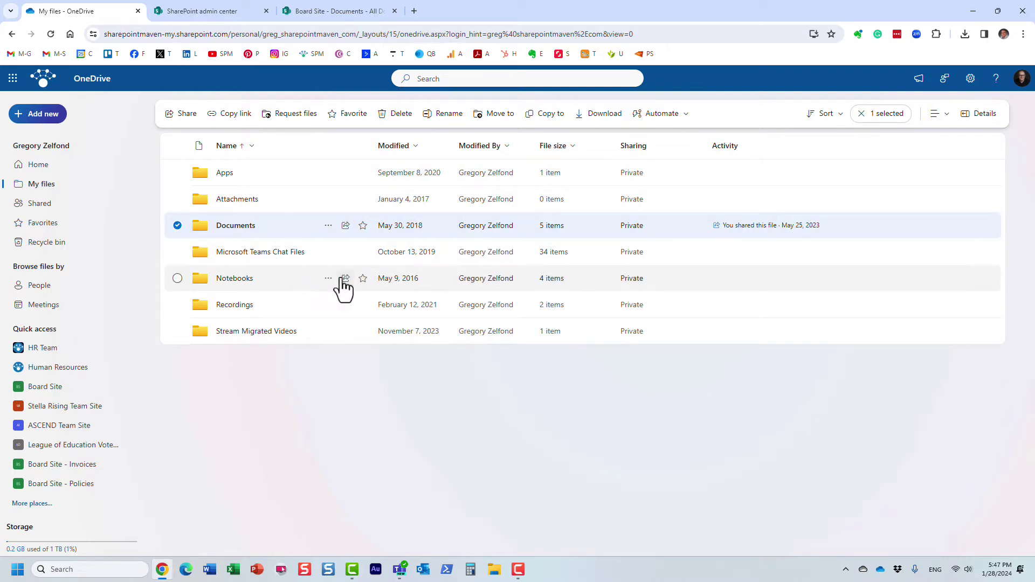
left_click(338, 11)
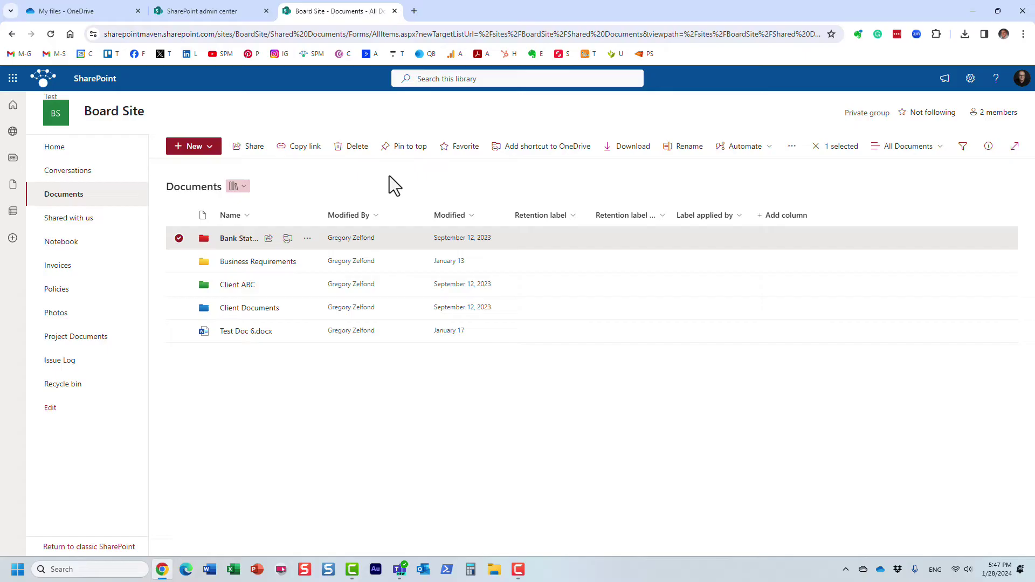
Set Board Site sharing to Anyone in Active sites and save the change.
left_click(195, 12)
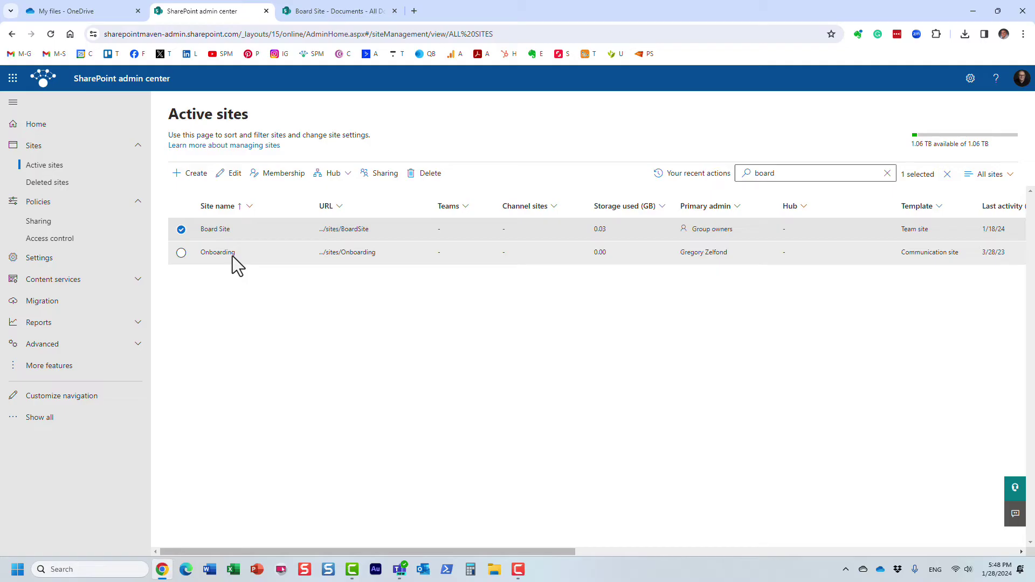
left_click(385, 174)
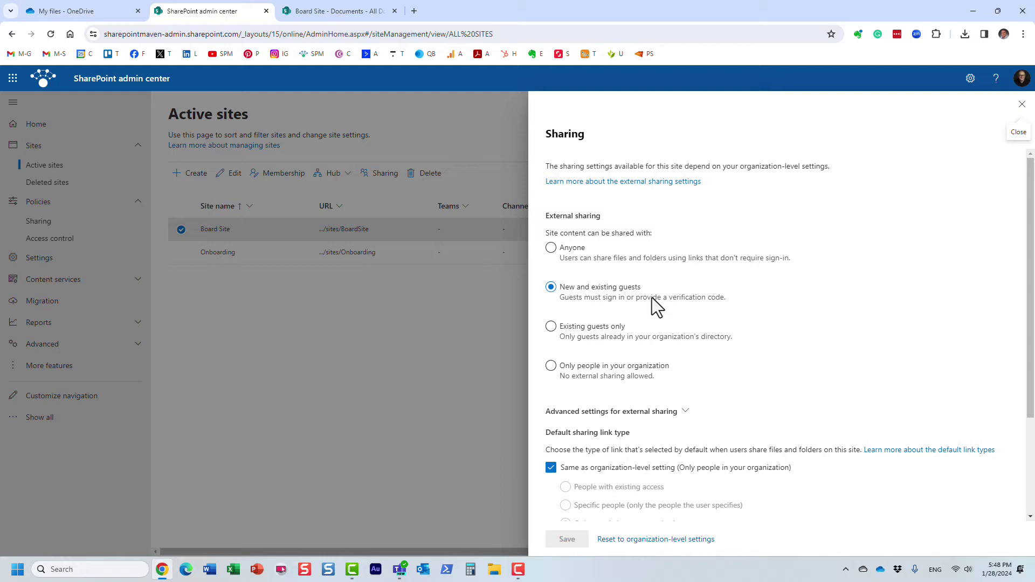
left_click(560, 253)
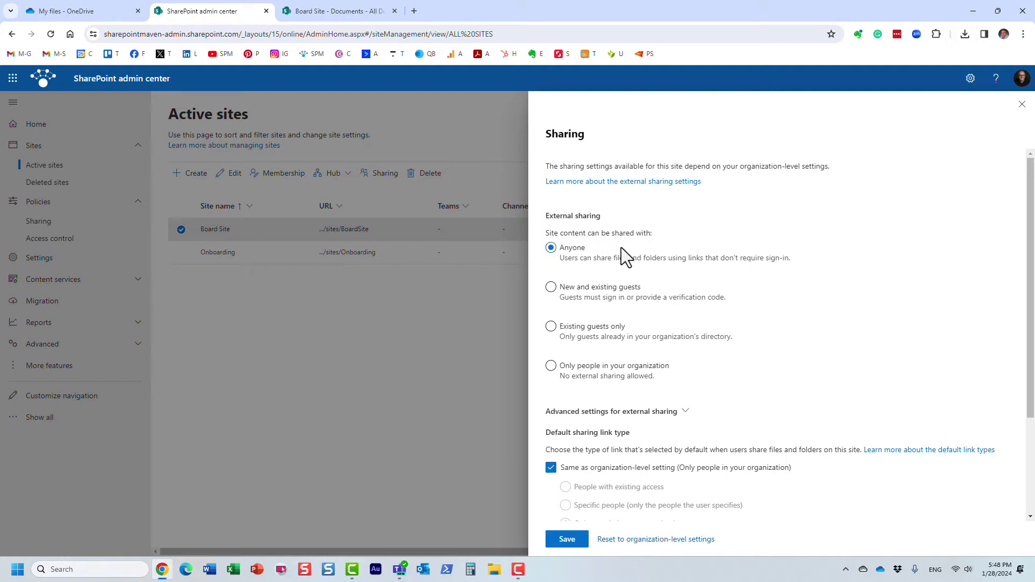
left_click(558, 541)
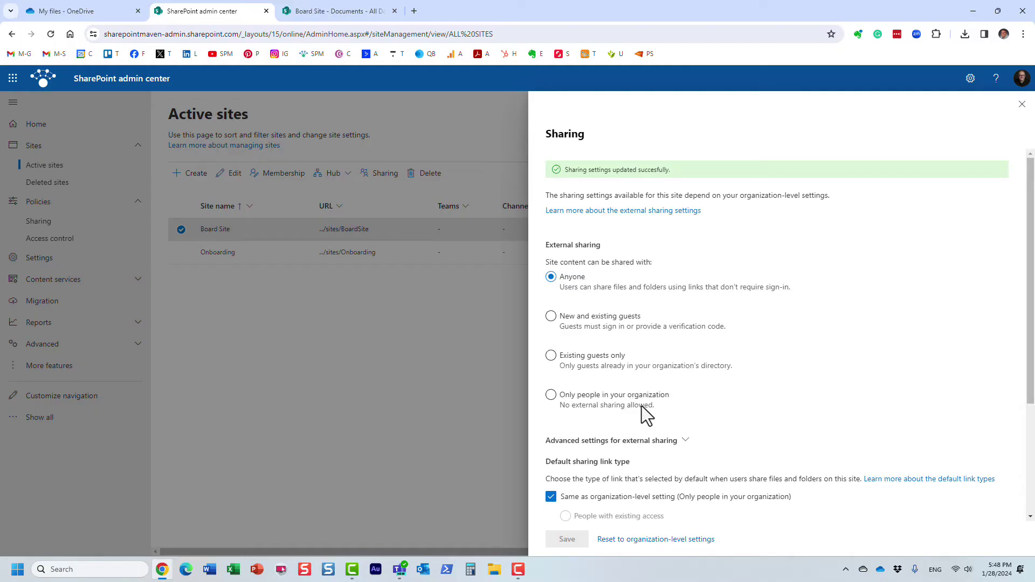
Close the sharing panel, return to the Board Site library and check the group members.
left_click(1021, 104)
left_click(326, 14)
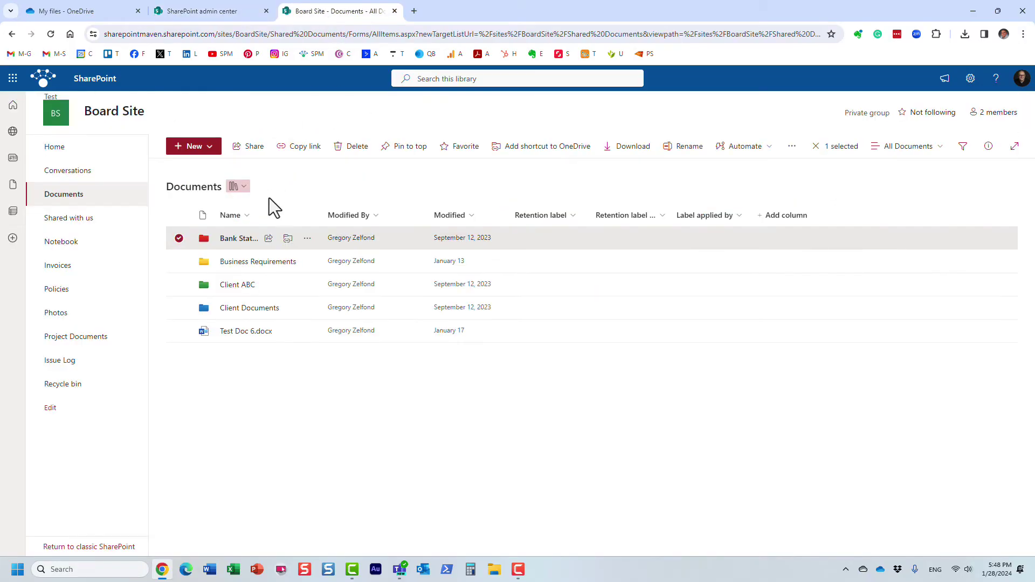
left_click(182, 241)
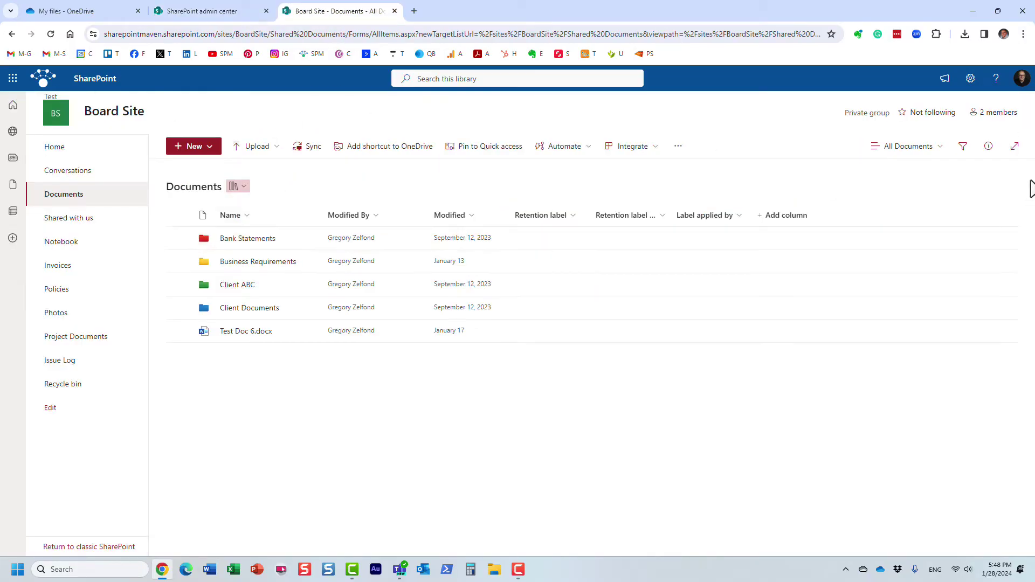
left_click(1001, 119)
left_click(1019, 91)
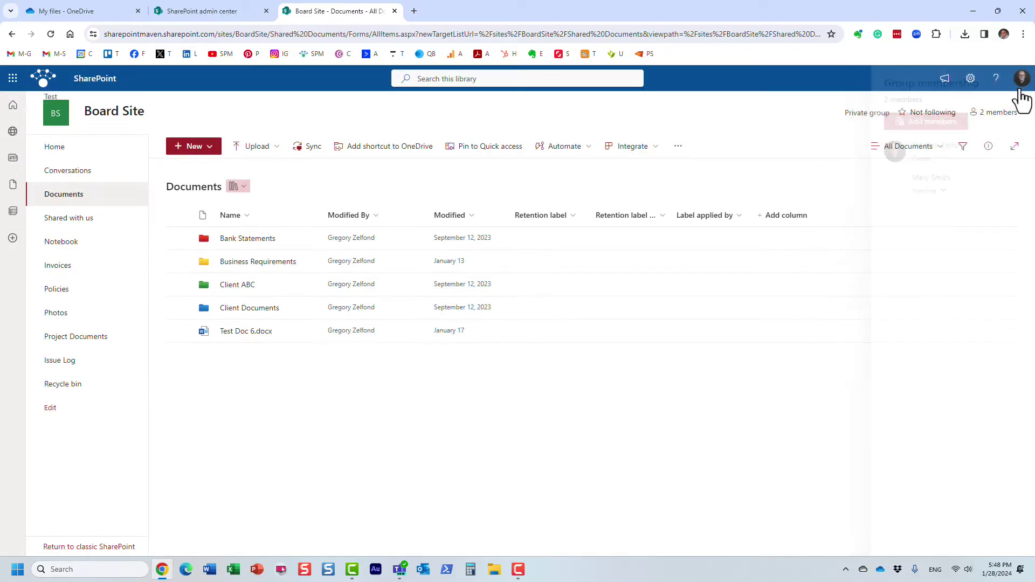
Reload the library, select Bank Statements and show its extra command-bar actions.
right_click(231, 242)
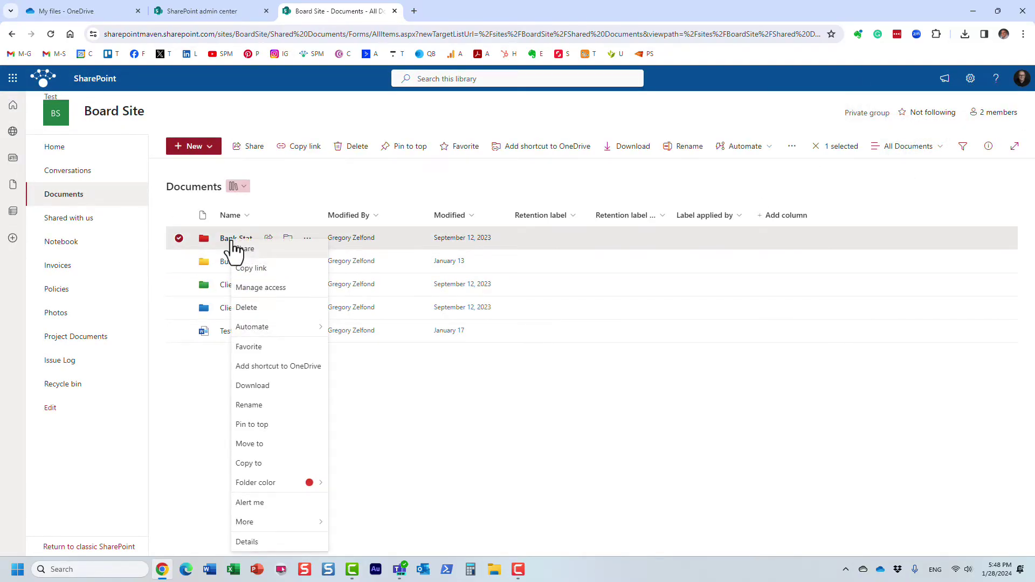
left_click(348, 178)
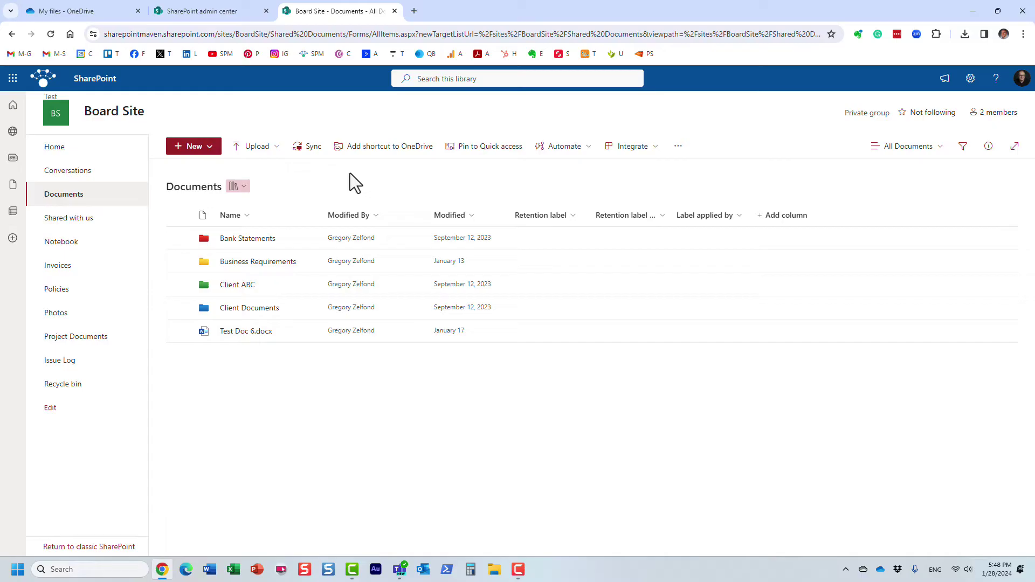
left_click(180, 239)
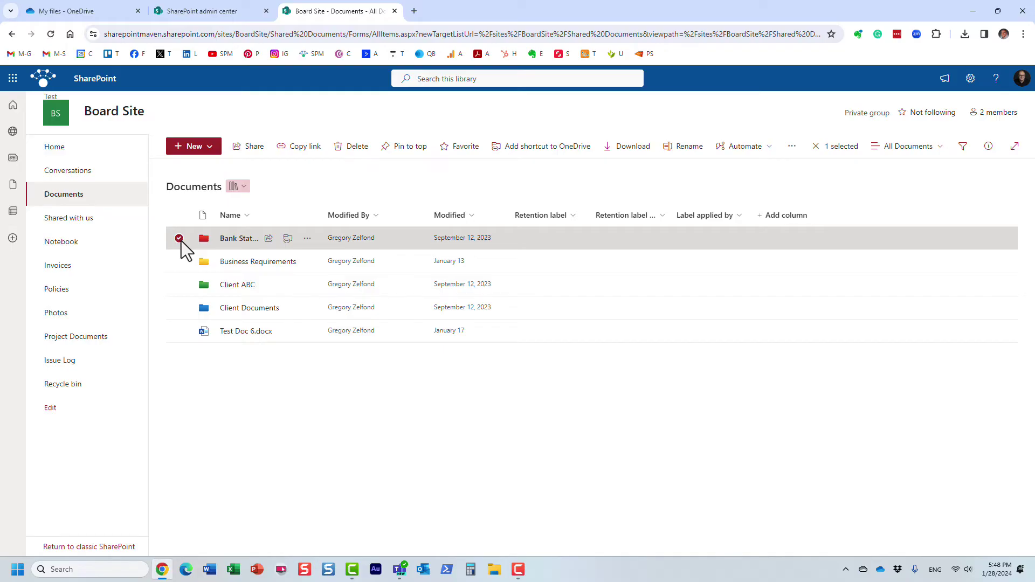
left_click(792, 147)
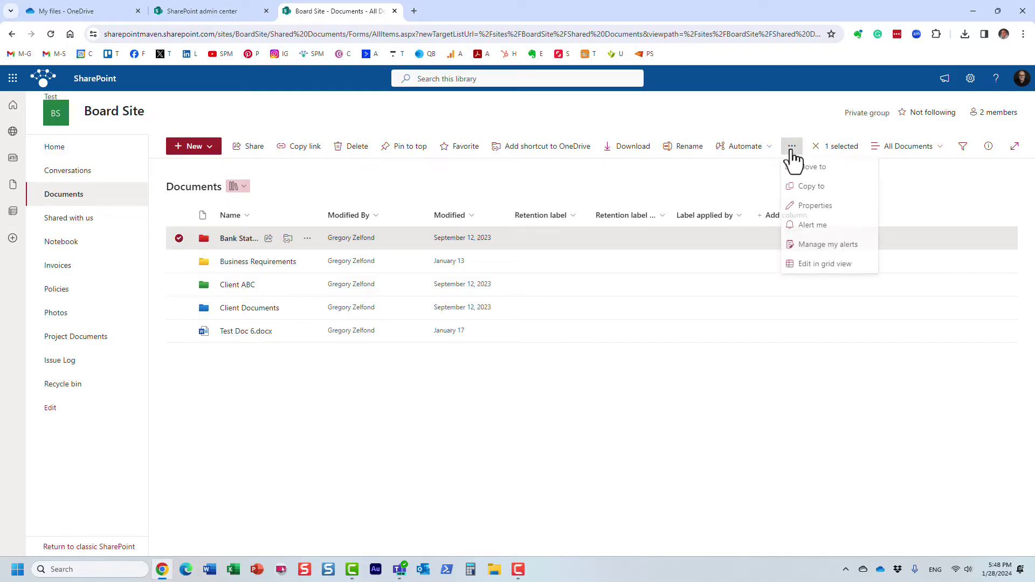
left_click(352, 187)
left_click(50, 34)
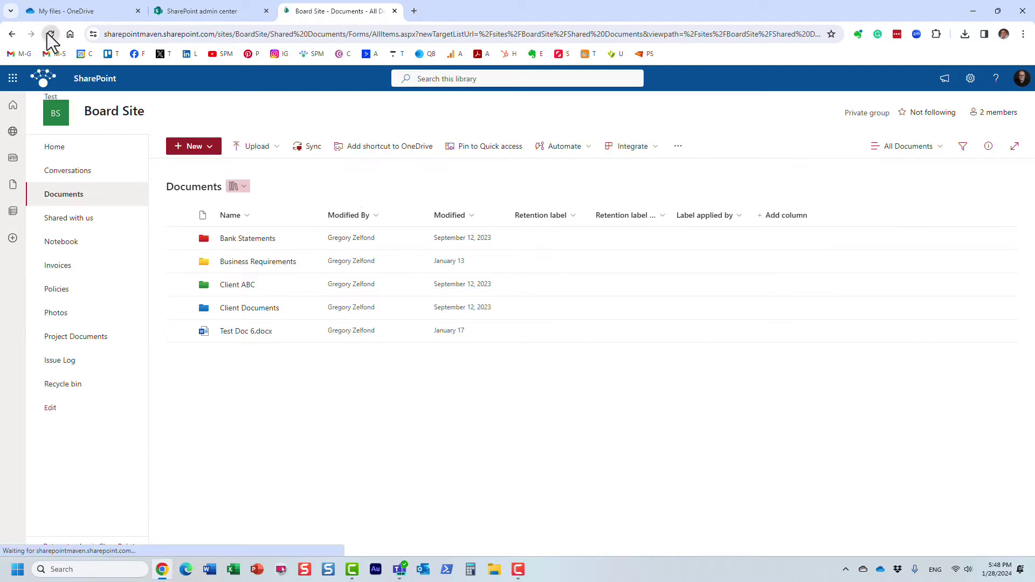
left_click(179, 239)
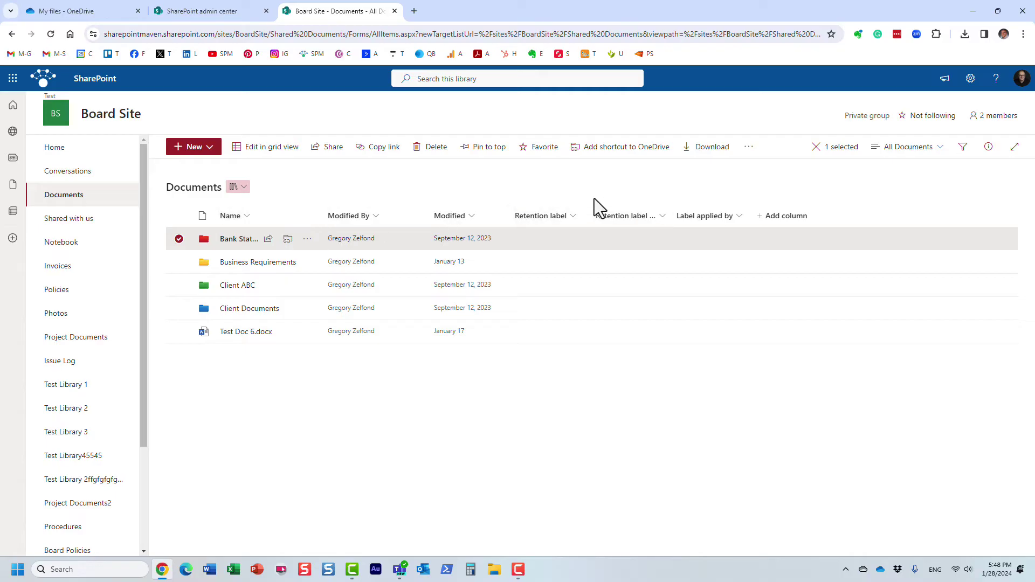
left_click(749, 147)
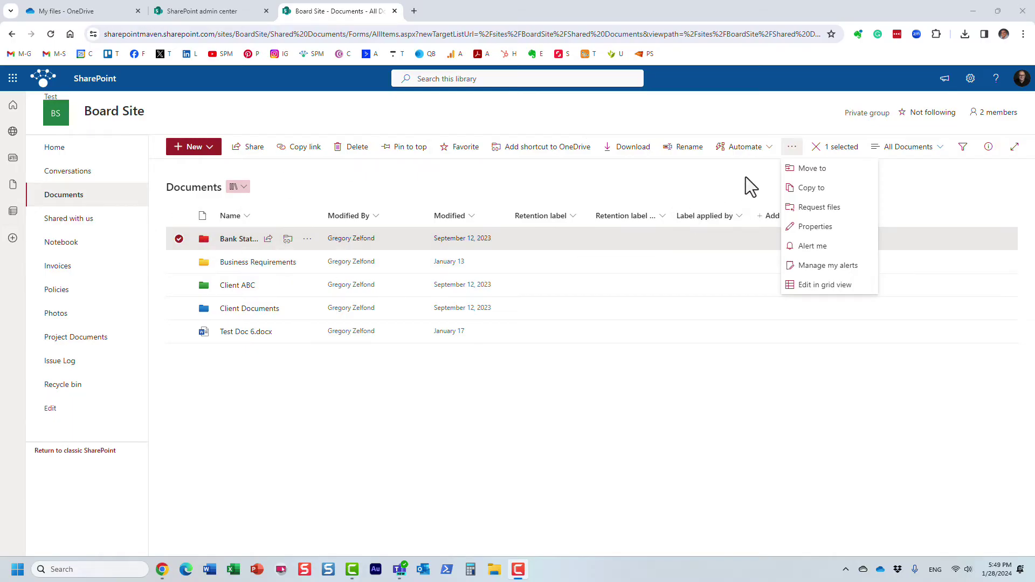
Reselect Bank Statements and start a file request from the more-actions menu.
left_click(179, 239)
left_click(180, 239)
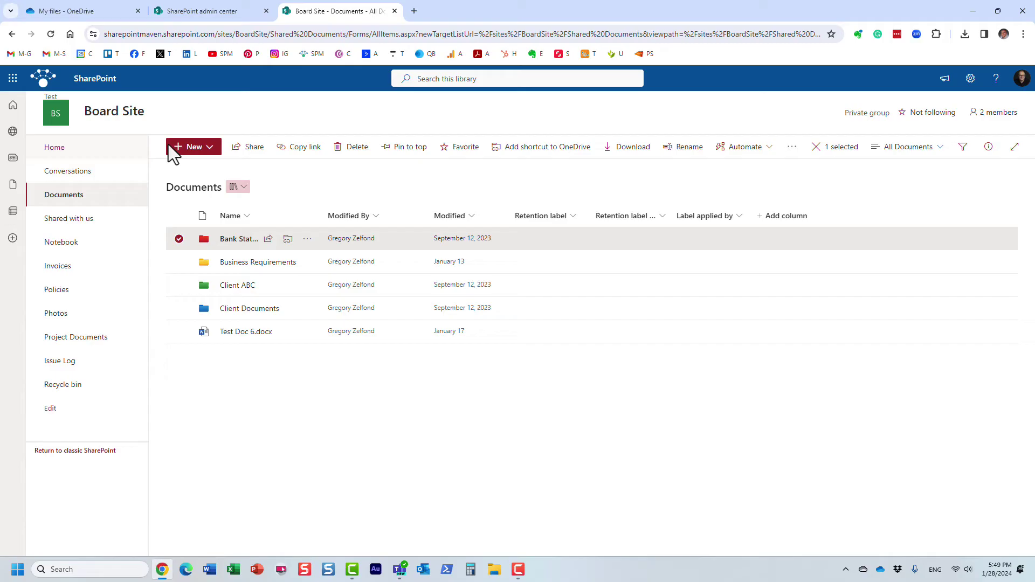
left_click(789, 150)
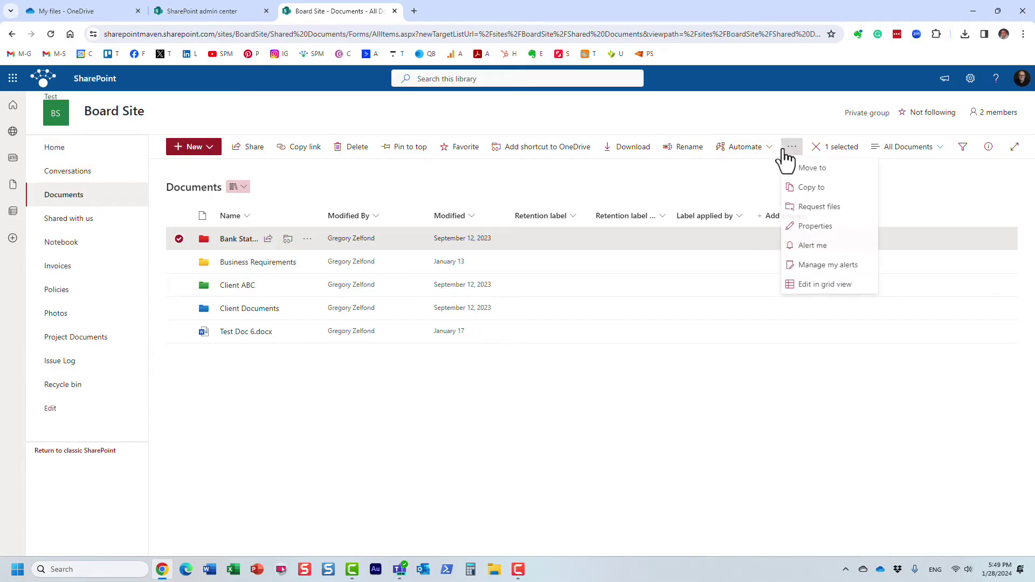
left_click(832, 211)
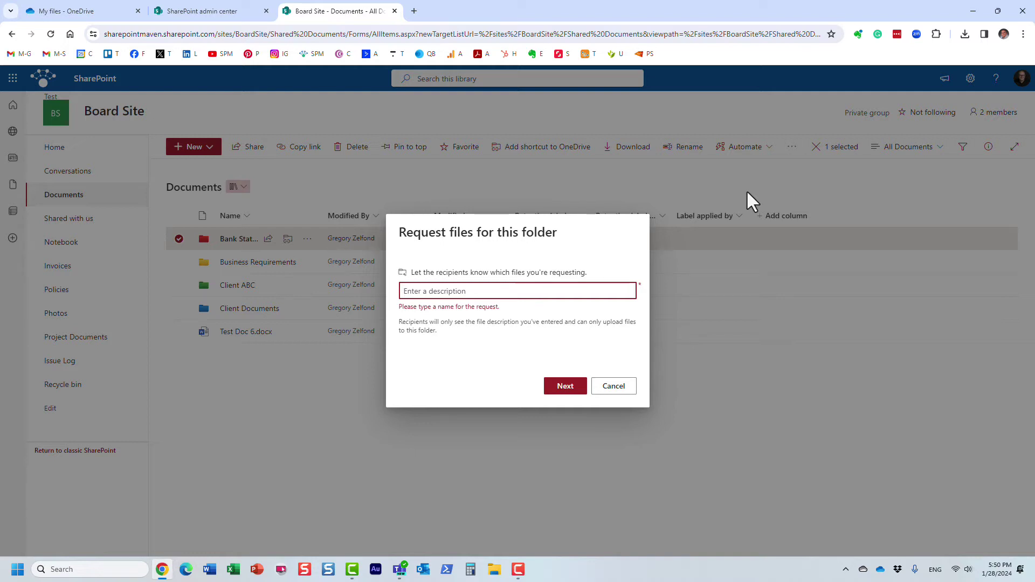
Describe the request as 'Invoices', create it and copy its upload link.
type("Invoices")
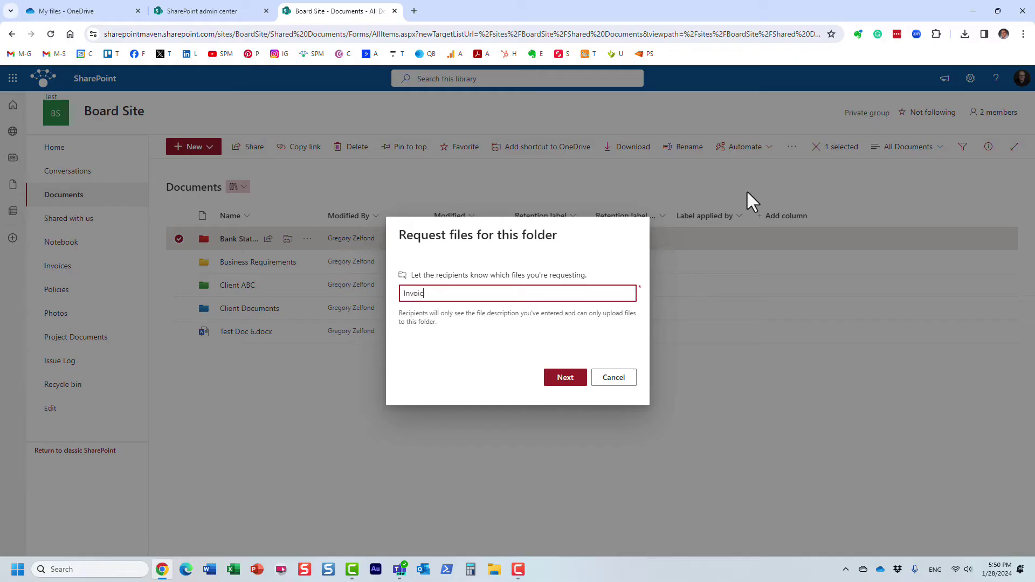
left_click(563, 379)
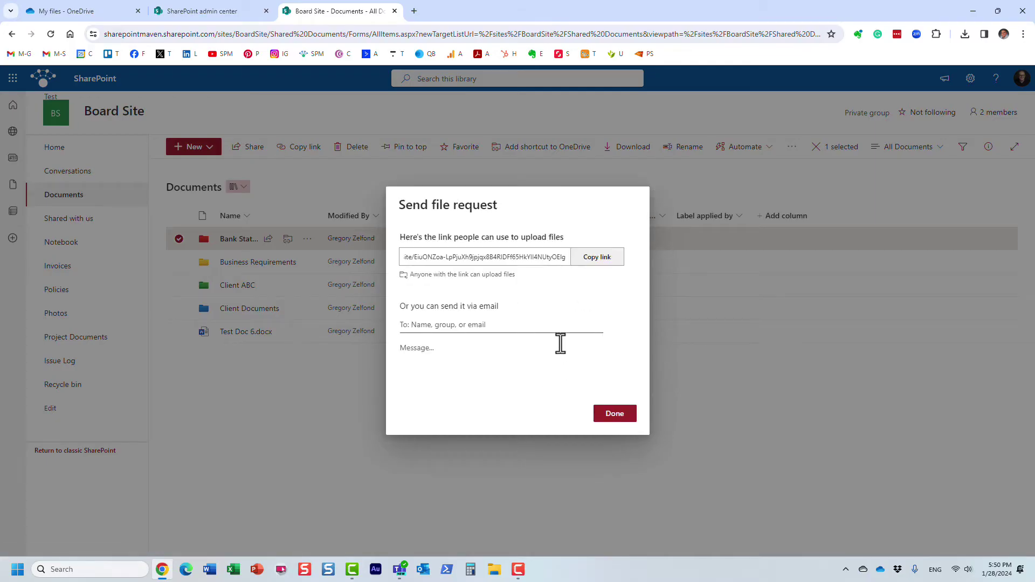
left_click(598, 257)
left_click(597, 257)
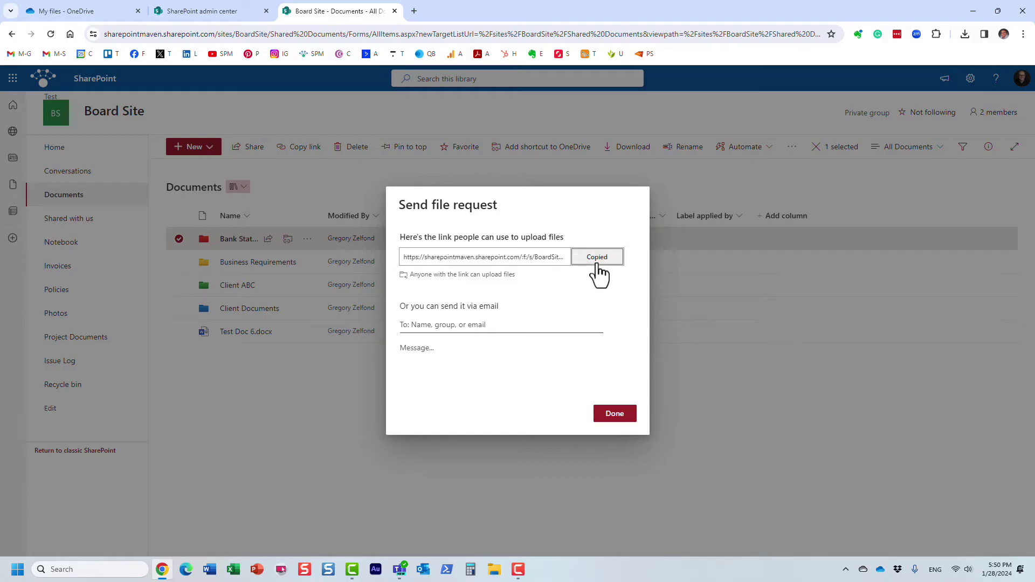
left_click(584, 259)
Load the copied upload link in a new Incognito window.
left_click(1023, 34)
left_click(942, 89)
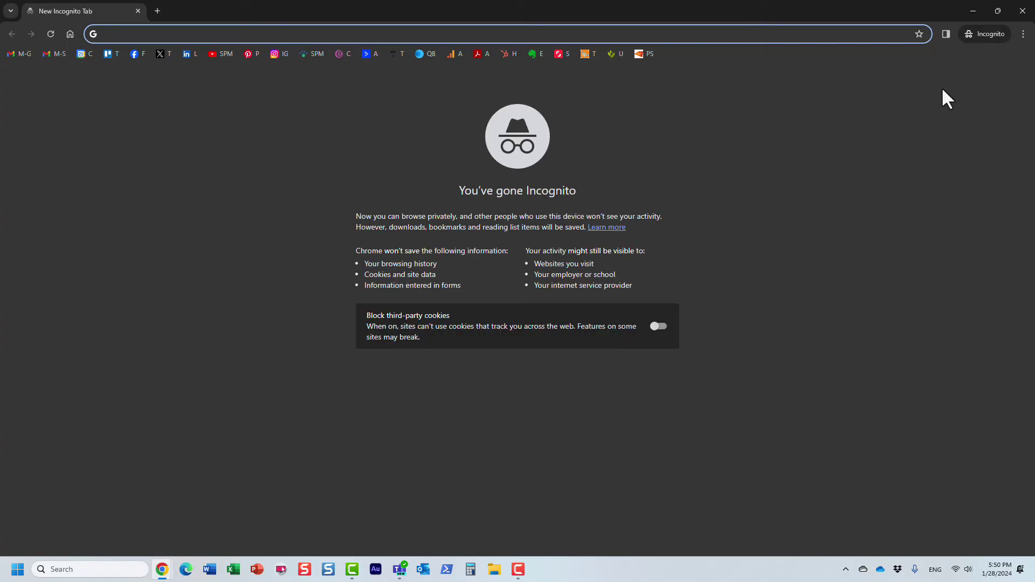
key("ctrl+v")
key("Return")
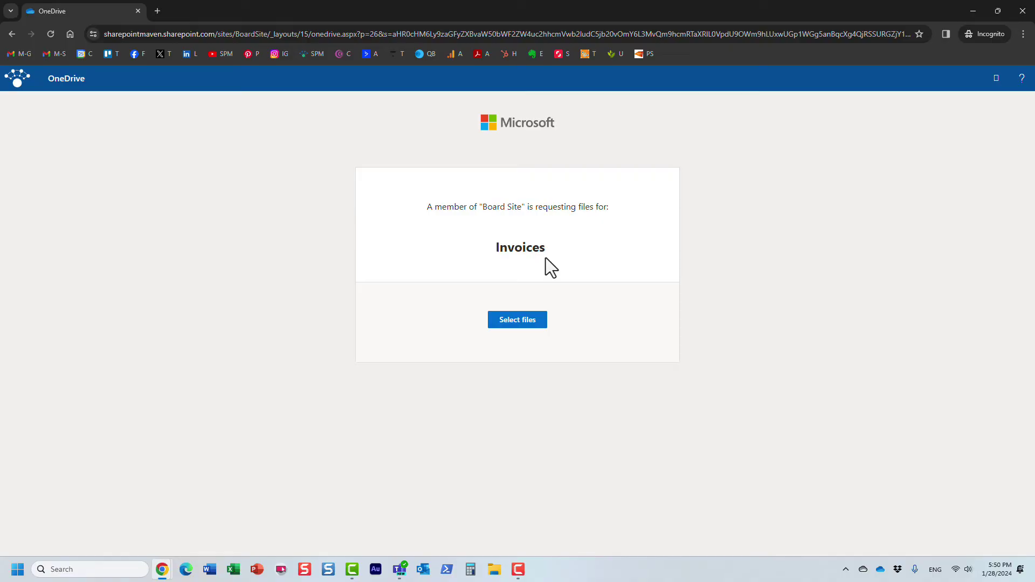
Choose Test Doc 1 through Test Doc 3 from Project Files for upload.
left_click(533, 323)
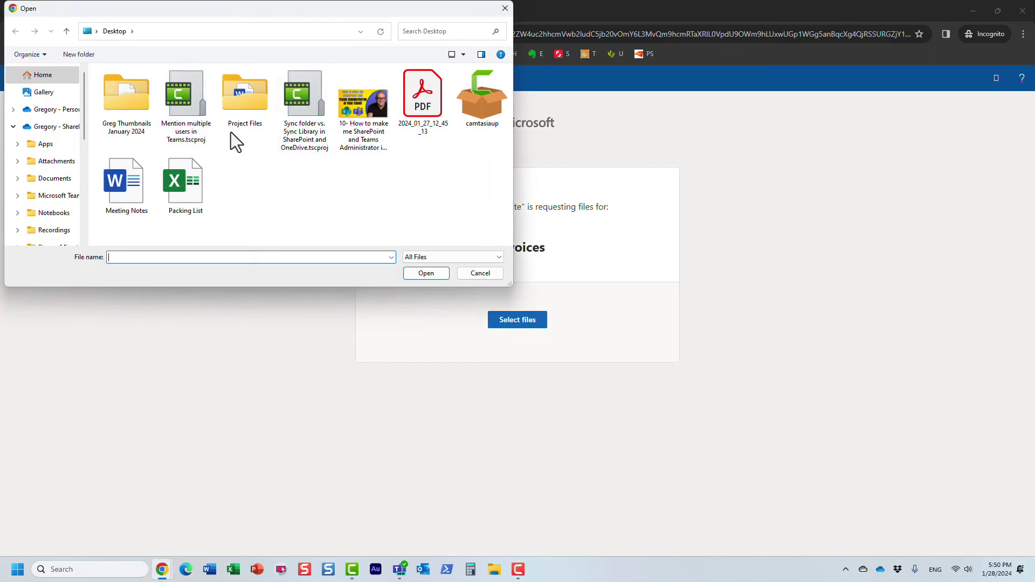
double_click(241, 102)
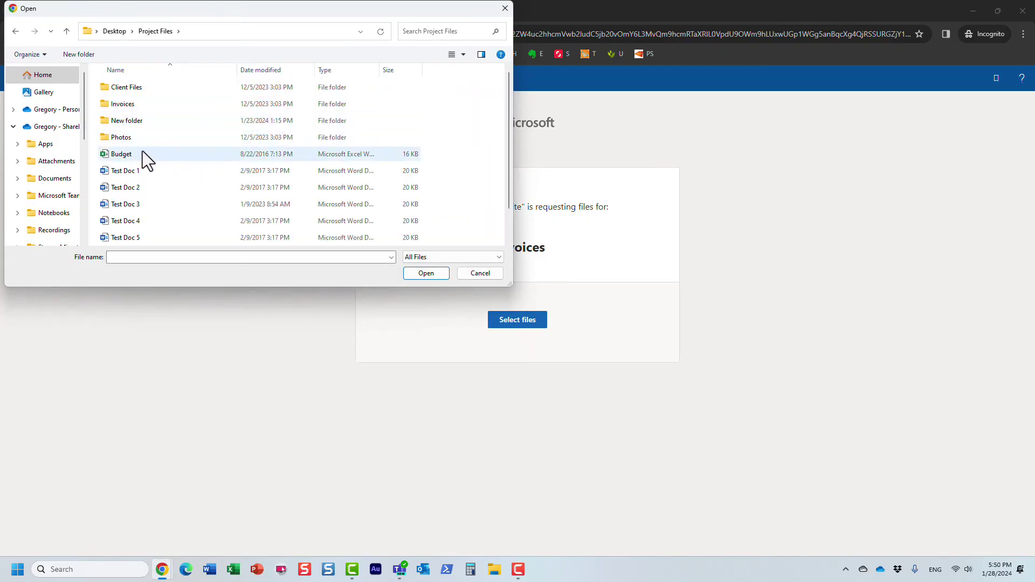
left_click(143, 169)
left_click(149, 201, "shift")
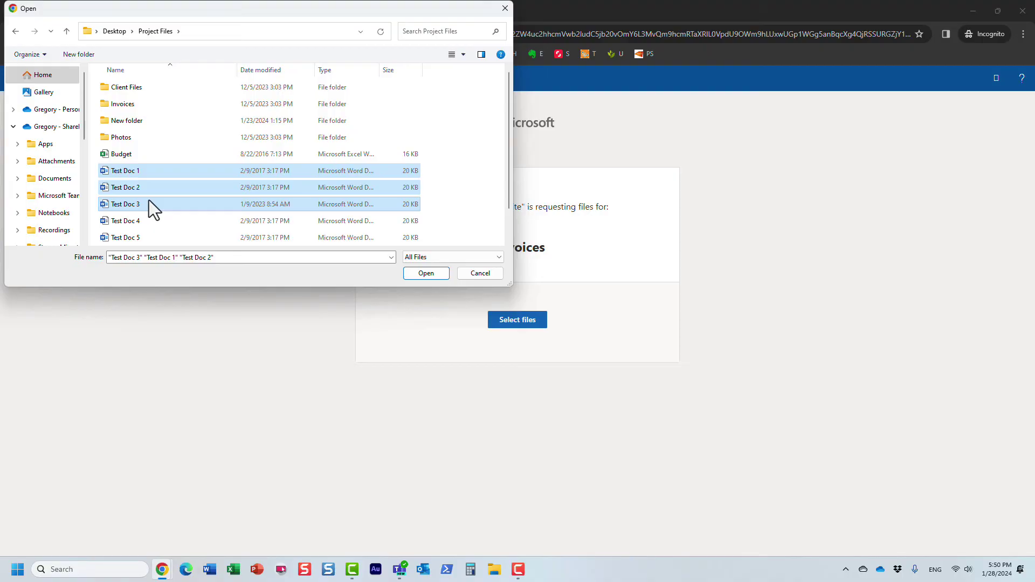
Attach the three documents, enter the submitter's first and last name, and upload.
left_click(427, 274)
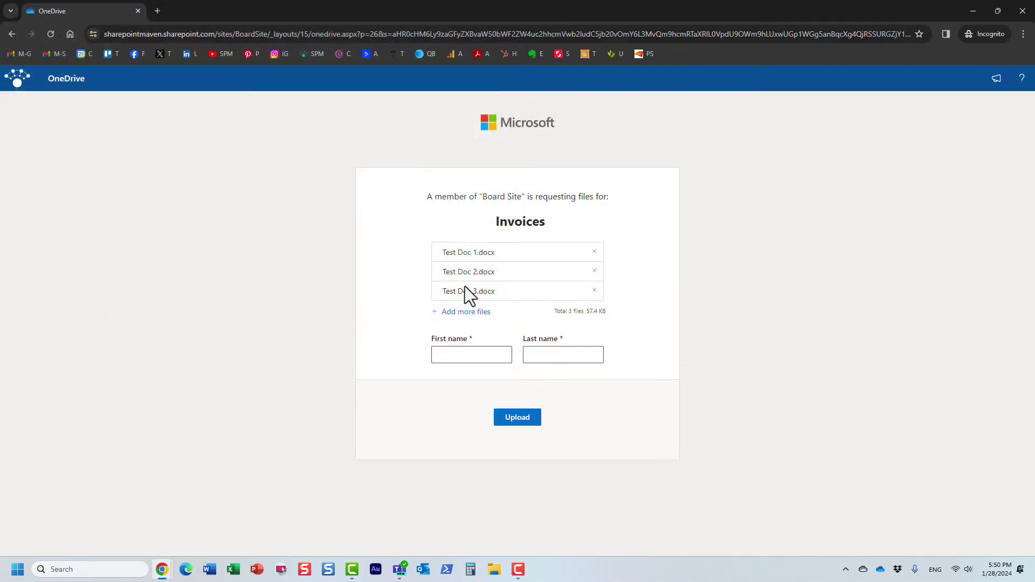
left_click(476, 354)
type("John")
key("Tab")
type("Smith")
left_click(514, 419)
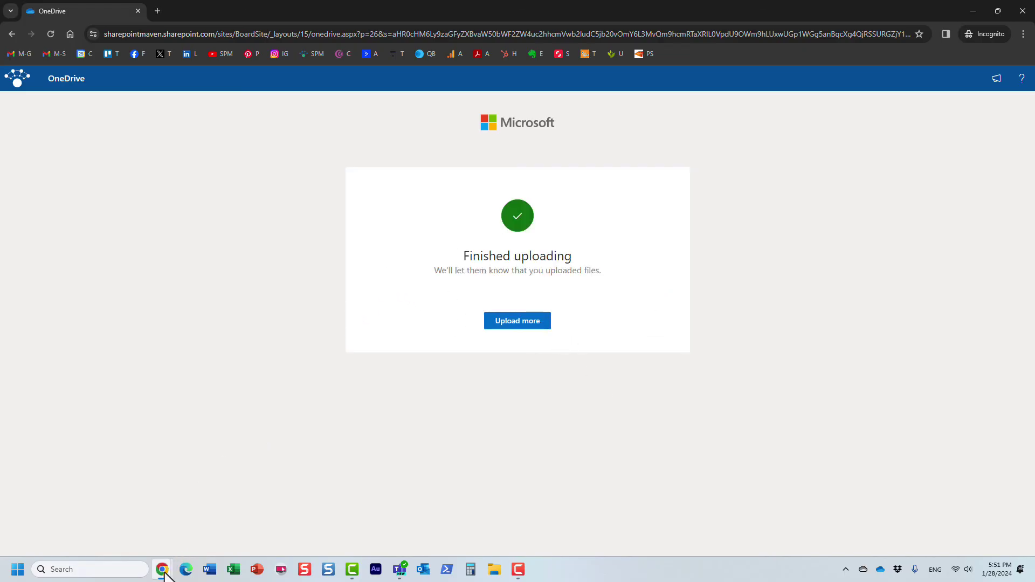
Finish the request in SharePoint, open Bank Statements and widen the Name column.
mouse_move(161, 570)
left_click(131, 525)
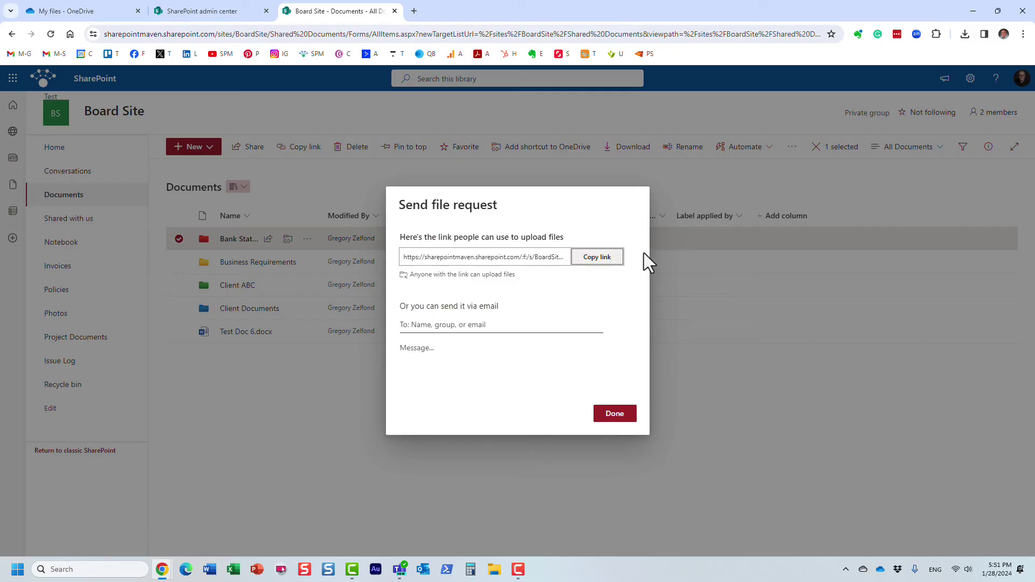
left_click(610, 418)
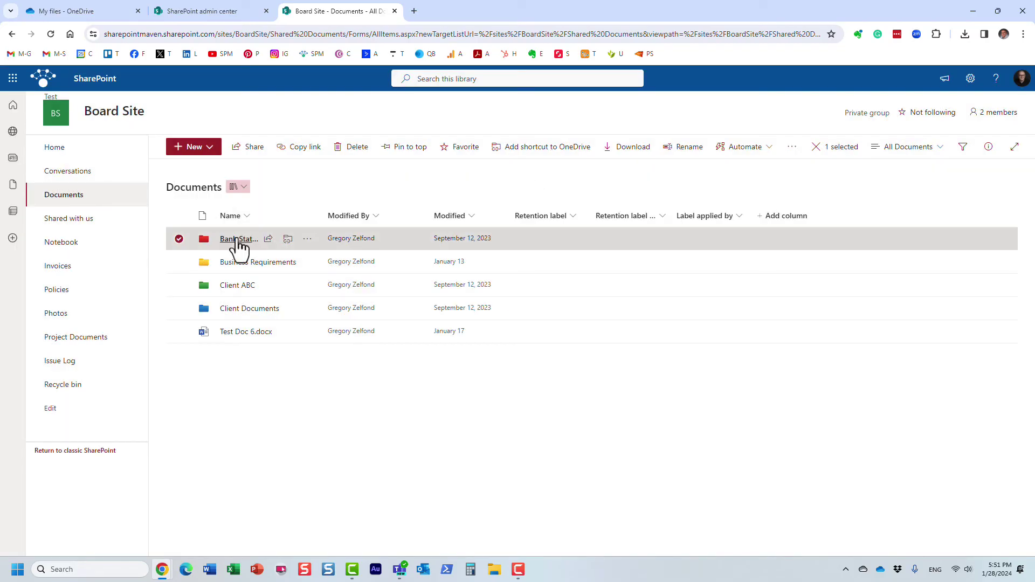
left_click(238, 239)
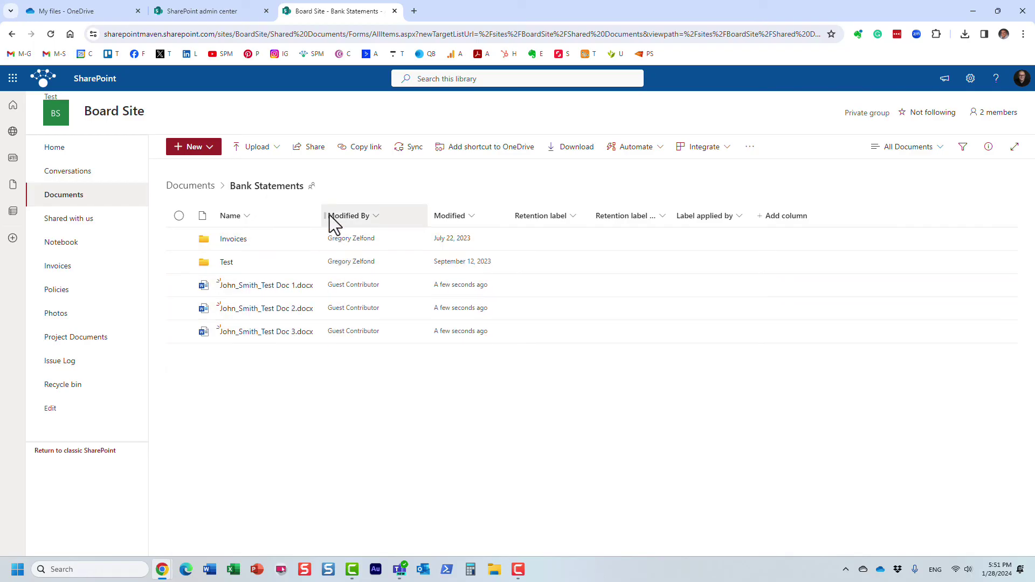
left_click_drag(322, 211, 419, 211)
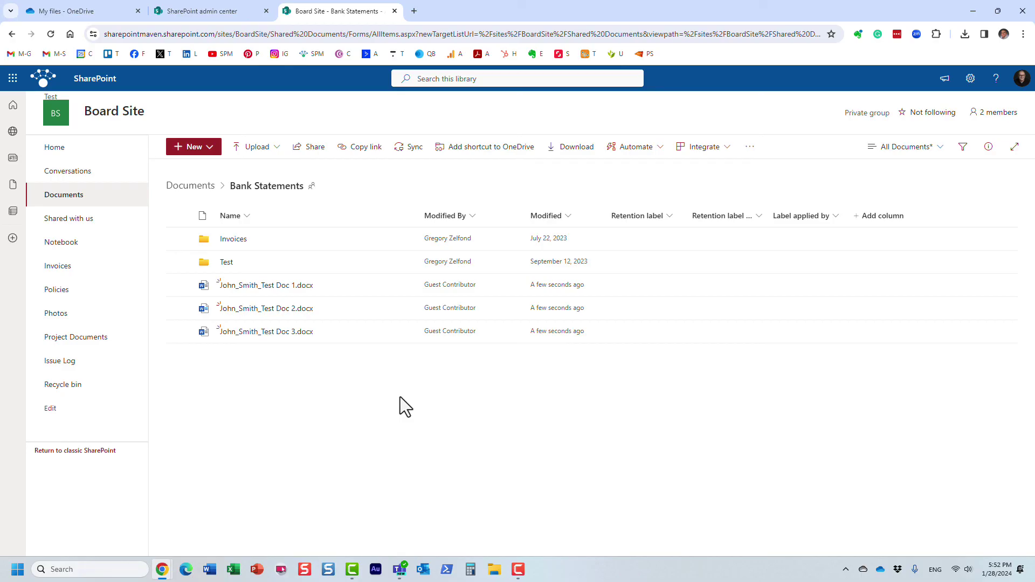
Select a folder, view its extra actions, then dismiss them.
left_click(180, 239)
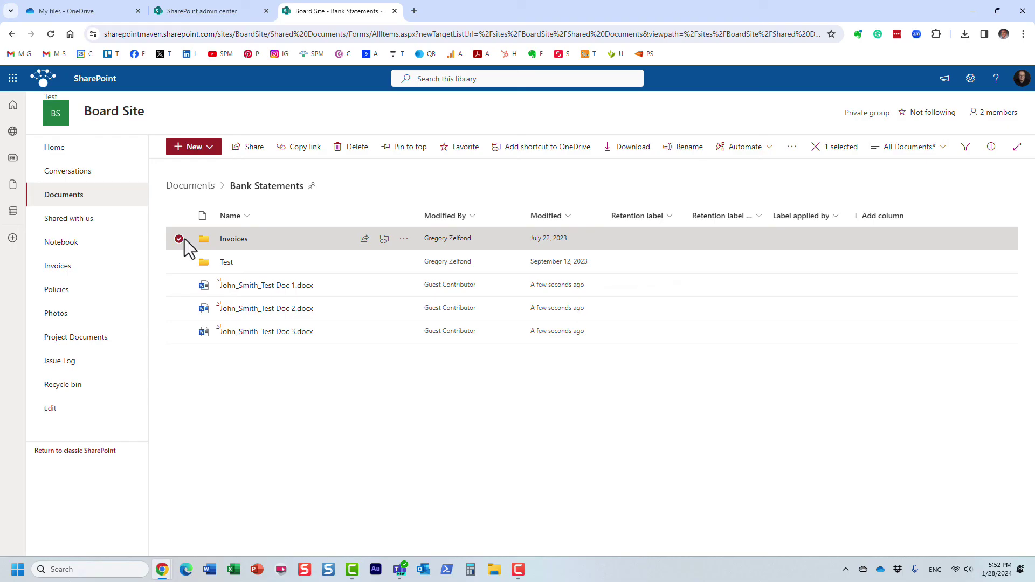
left_click(789, 153)
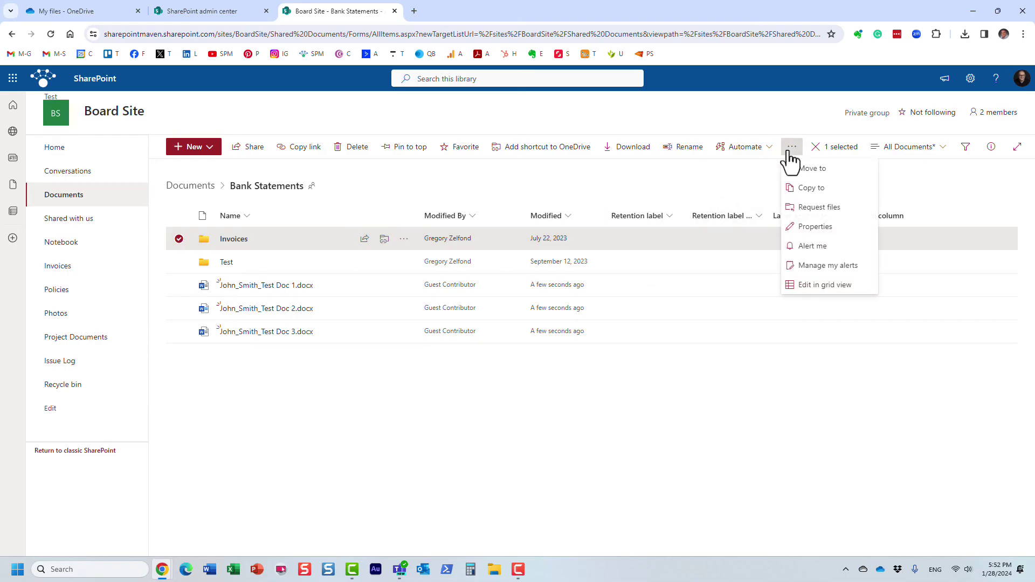
key("Escape")
key("Escape")
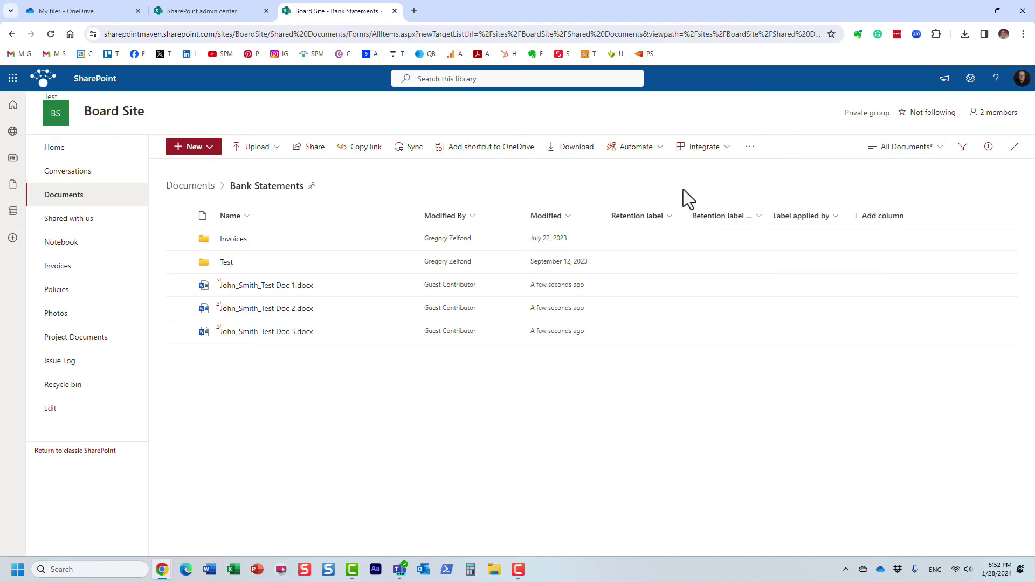